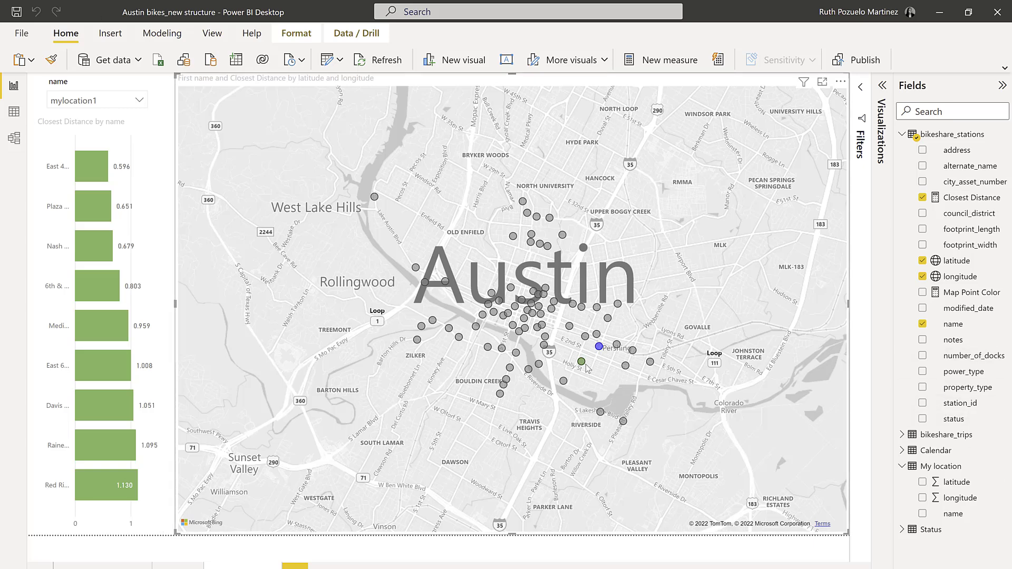
Set the name slicer to mylocation2.
mouse_move(600, 350)
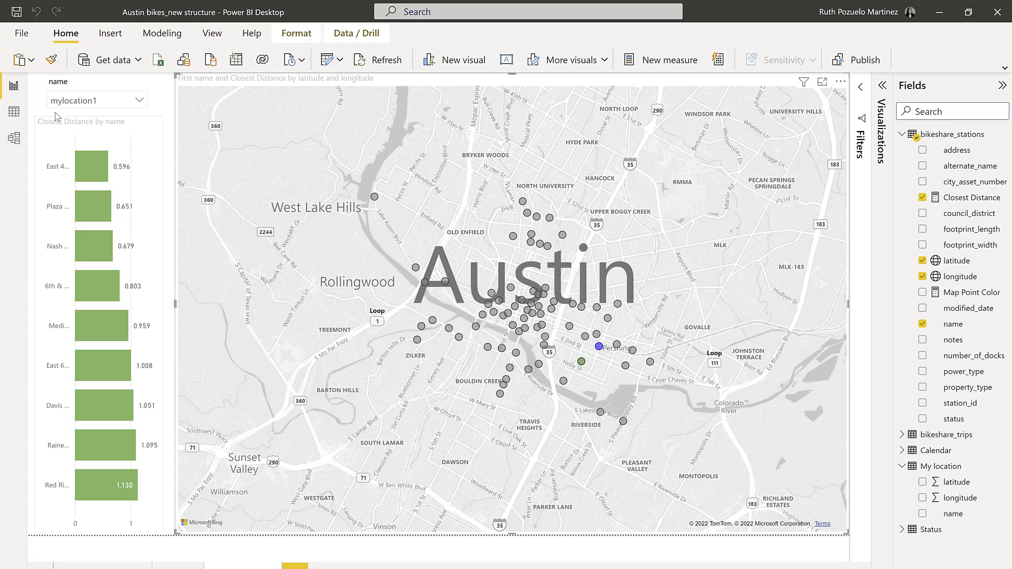
click(15, 113)
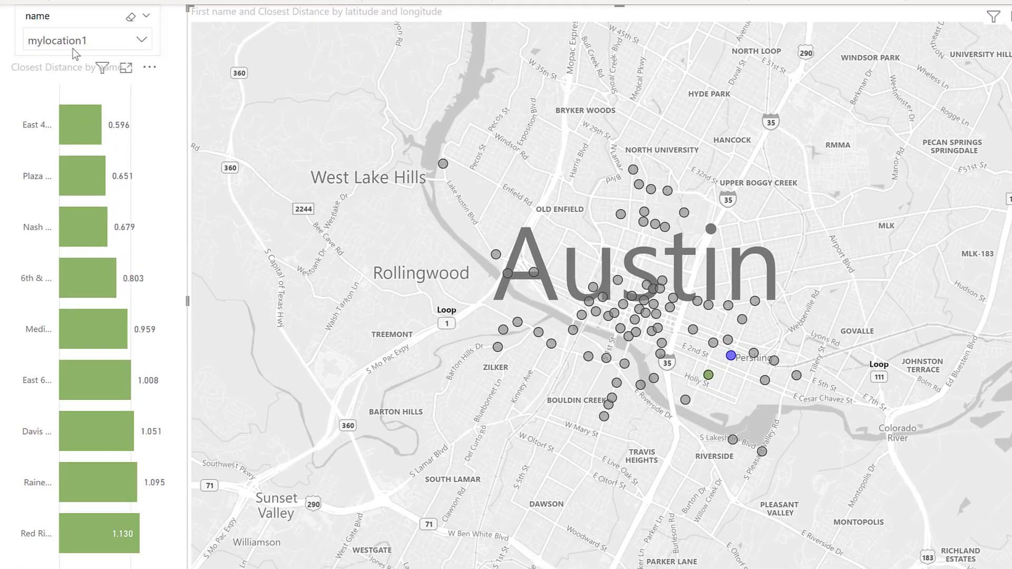
click(90, 104)
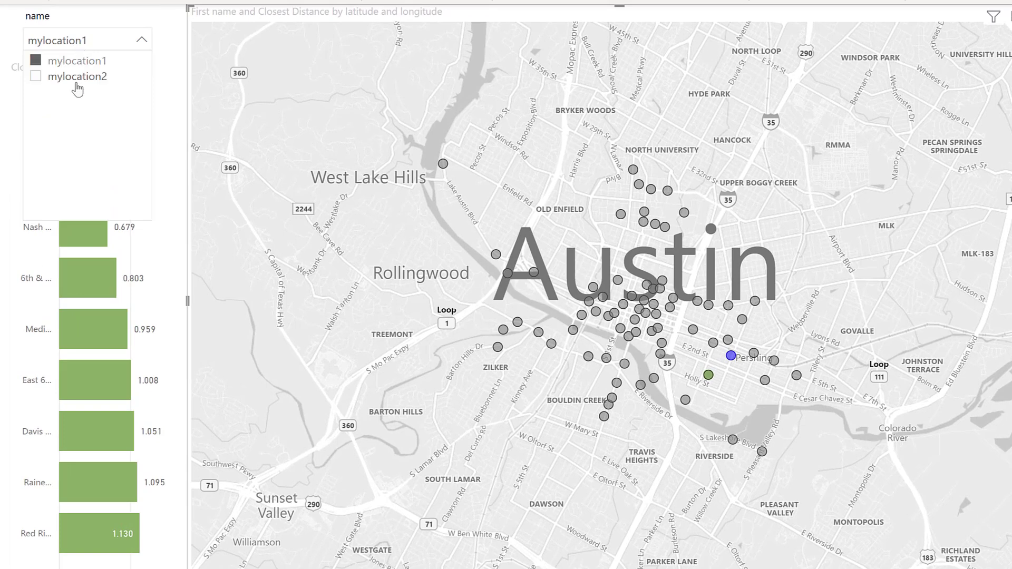
click(78, 81)
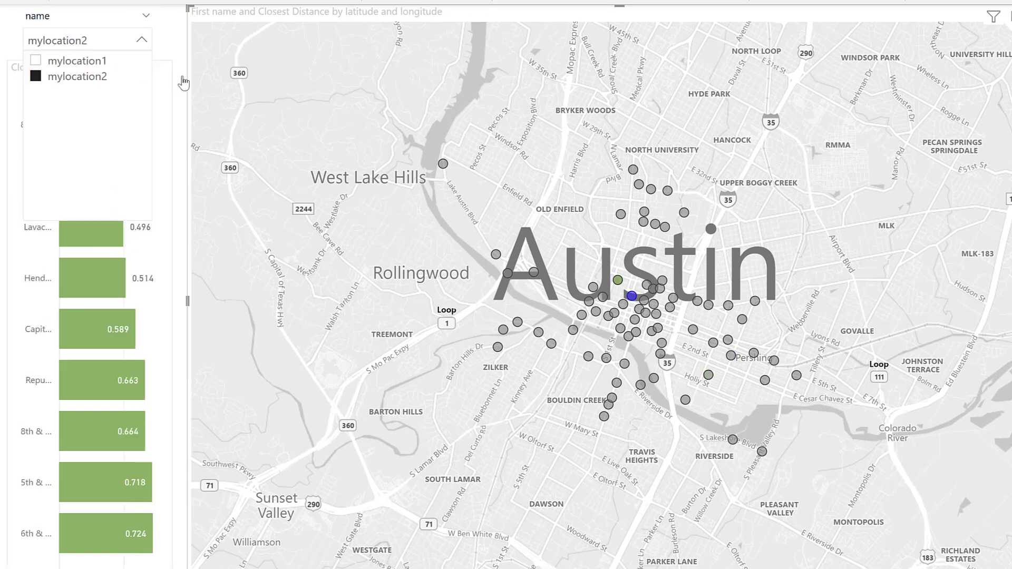
click(429, 97)
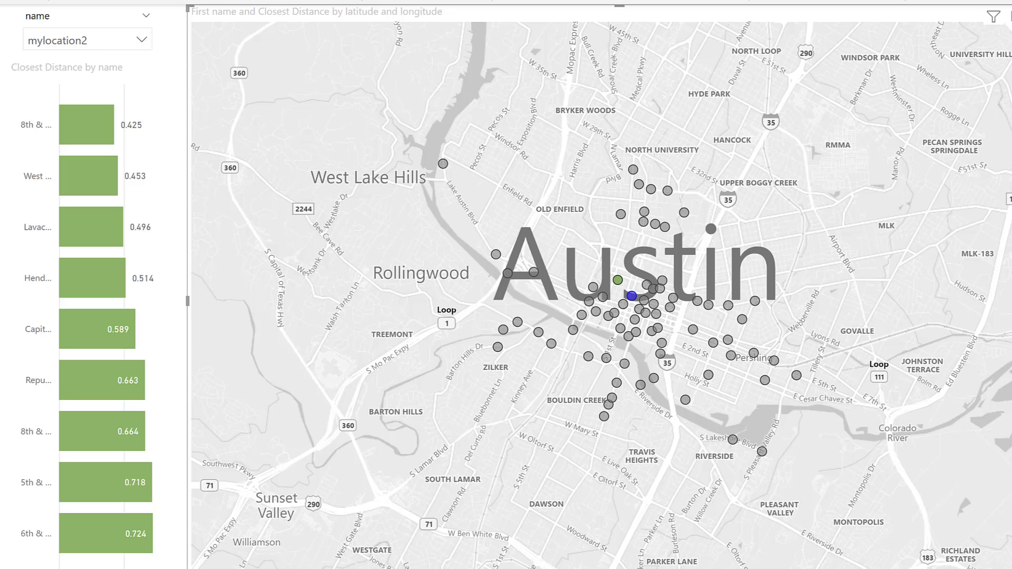
Highlight the nearest stations one by one in the Closest Distance by name chart to see where each lies on the map.
mouse_move(619, 280)
mouse_move(631, 301)
click(90, 188)
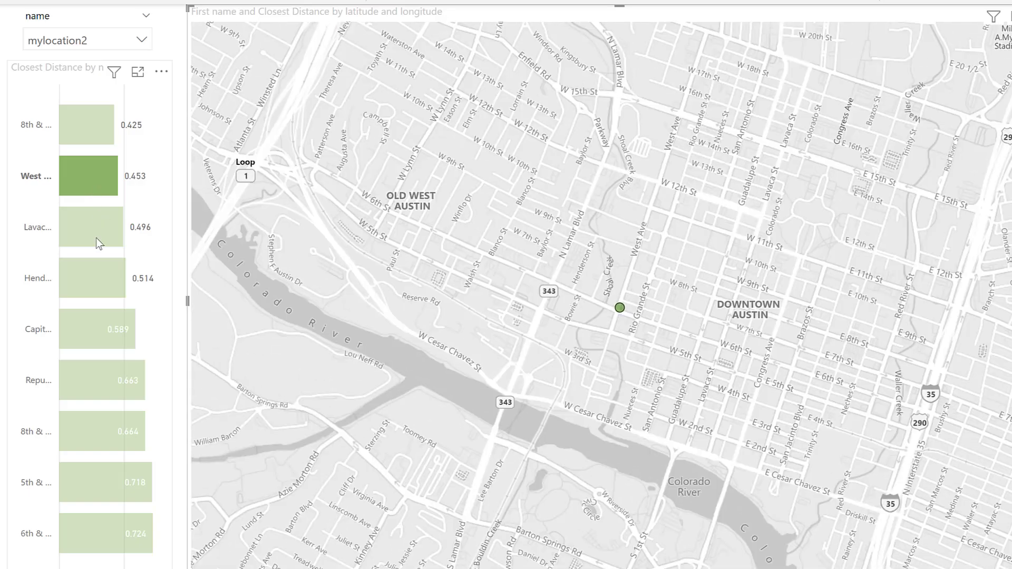
click(96, 238)
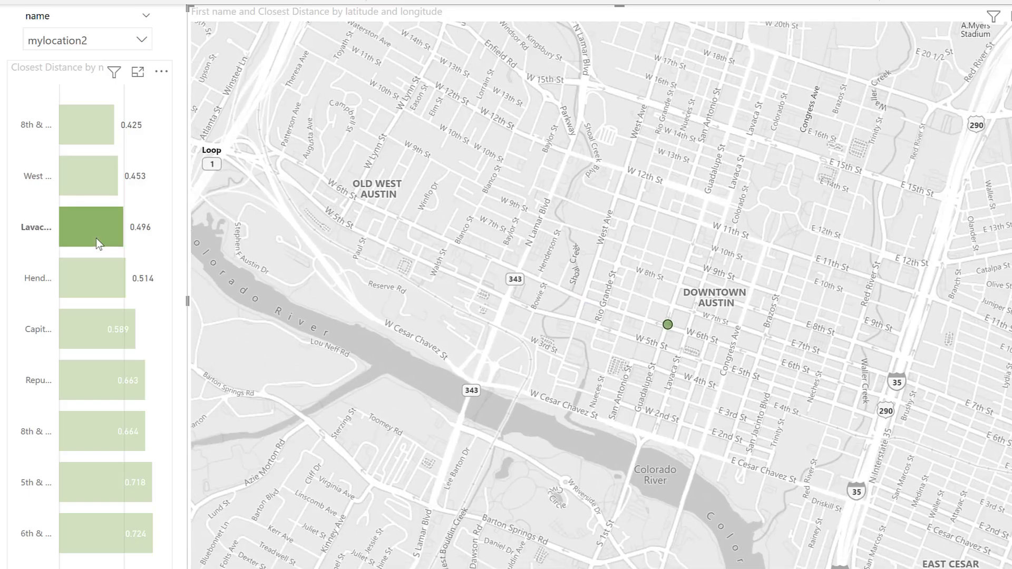
click(97, 268)
click(100, 321)
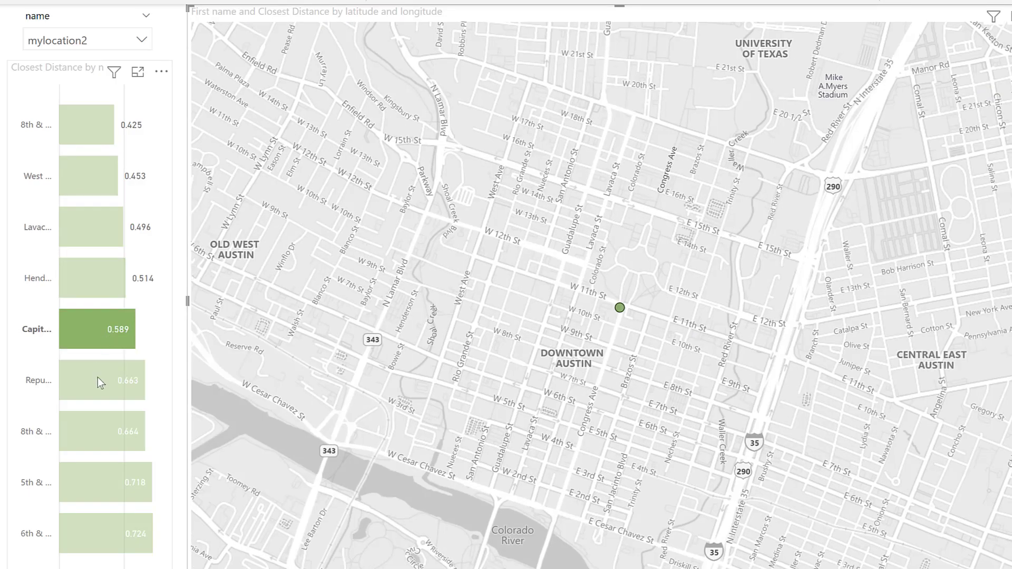
click(97, 378)
click(99, 379)
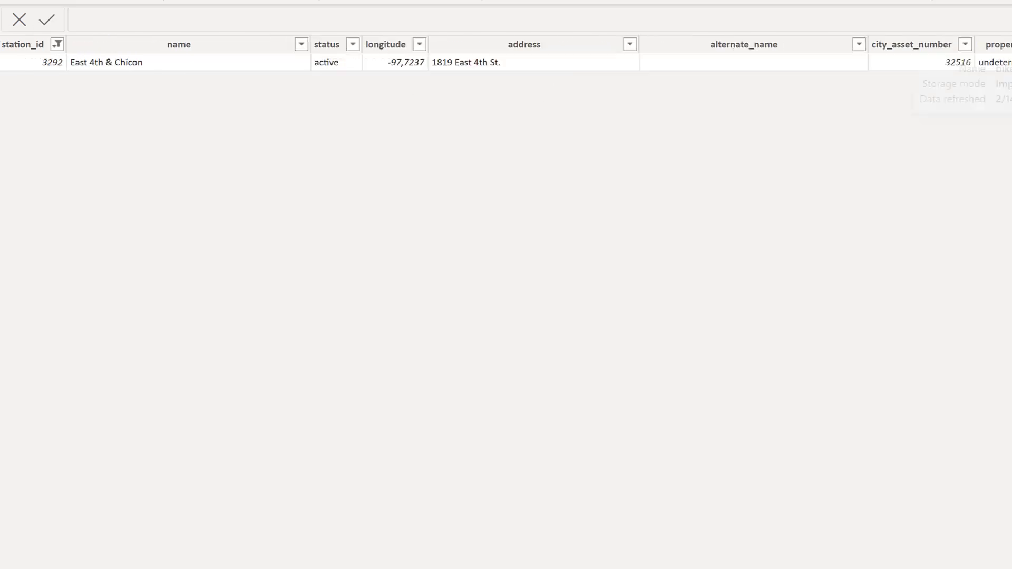
Clear all filters from the bikeshare_stations data table and return to the report.
right_click(110, 46)
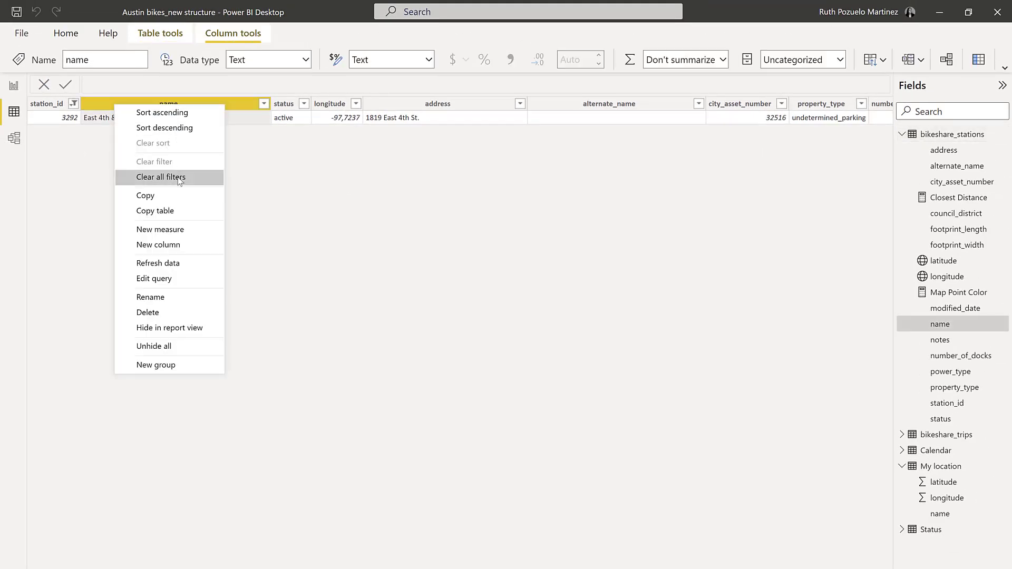
click(161, 177)
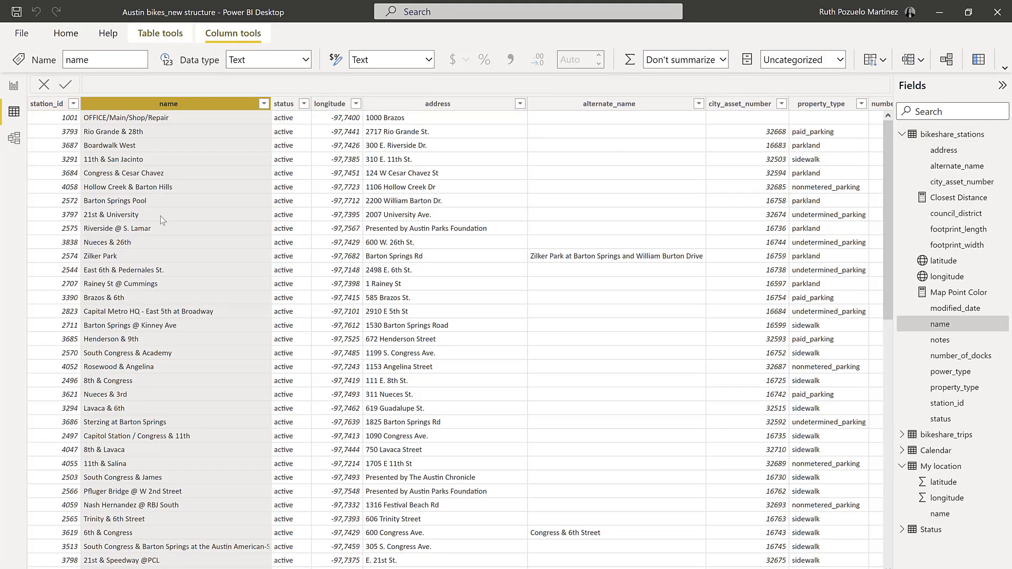
click(13, 86)
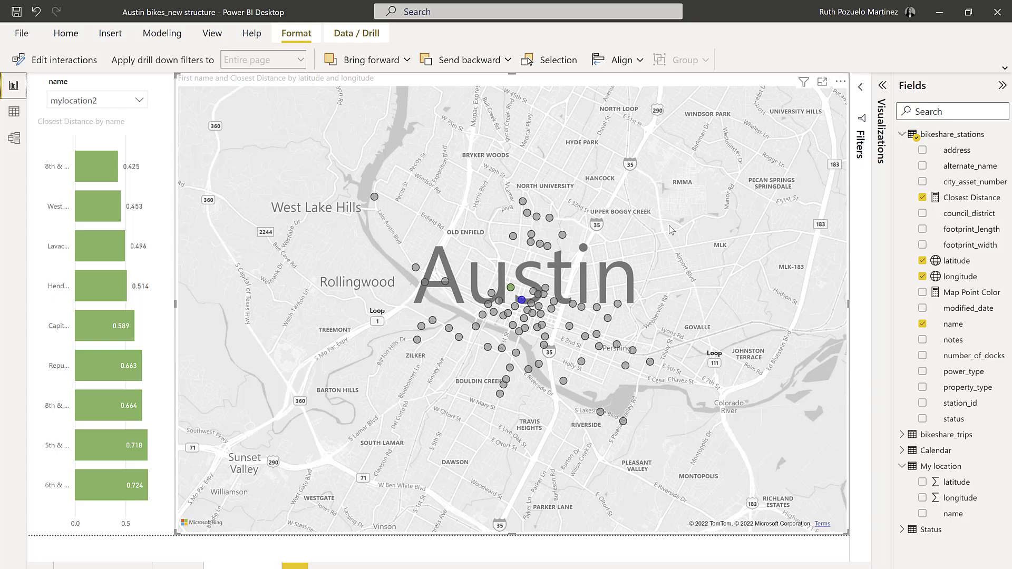
click(14, 112)
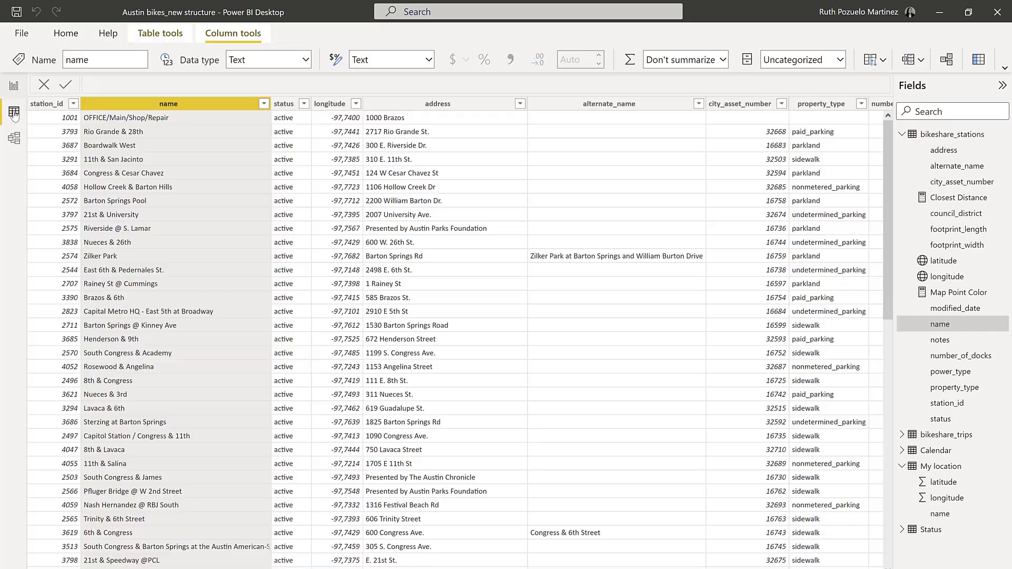
click(14, 86)
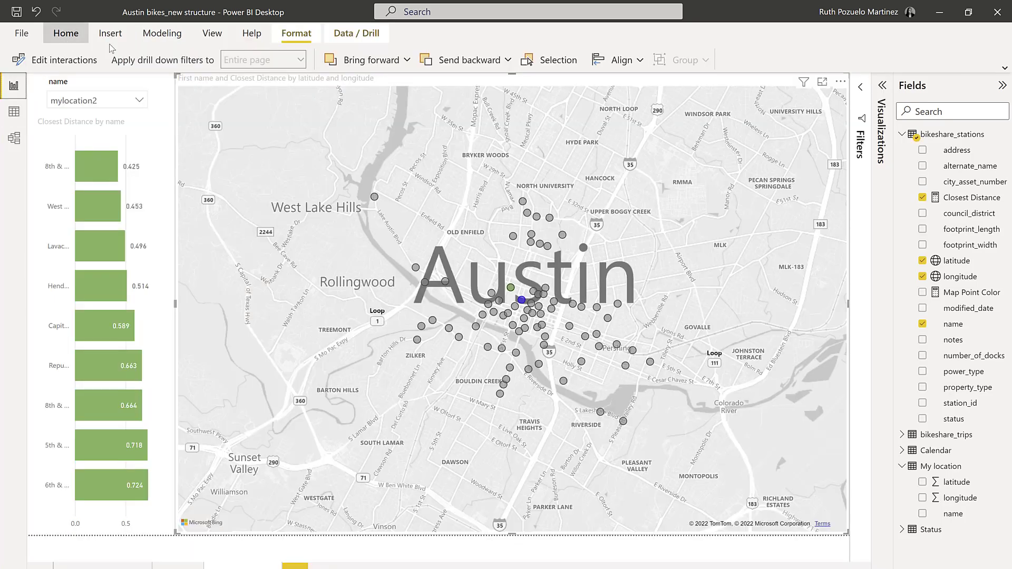
Examine the bikeshare_stations query with the appended My location table in Power Query Editor, and close the editor with changes applied.
click(333, 62)
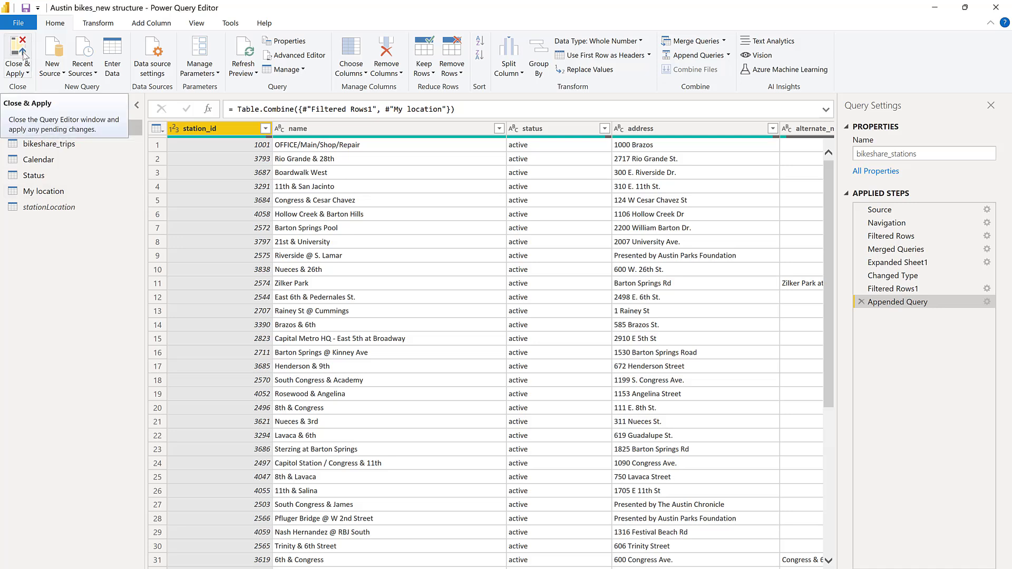
click(23, 55)
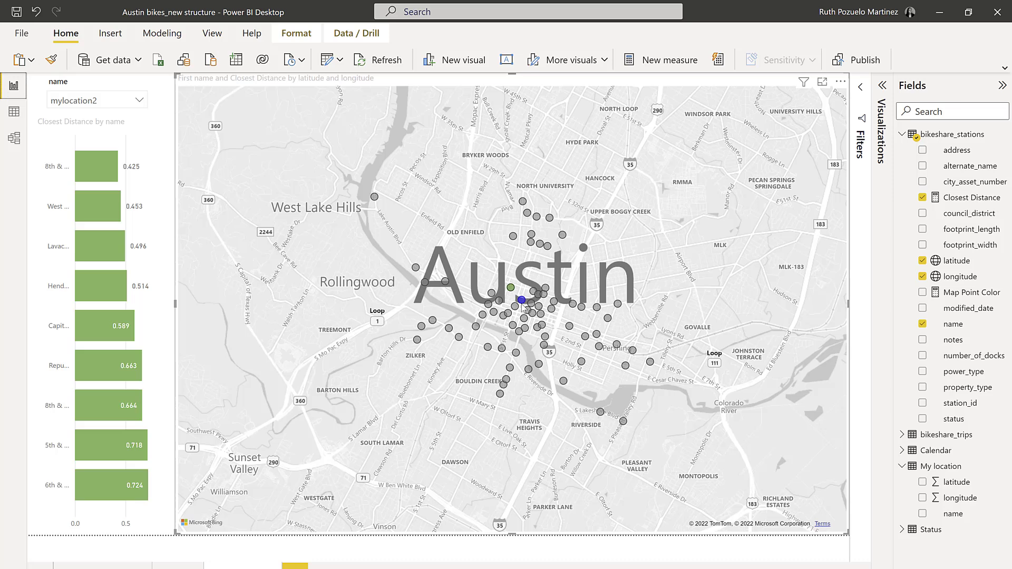
mouse_move(522, 305)
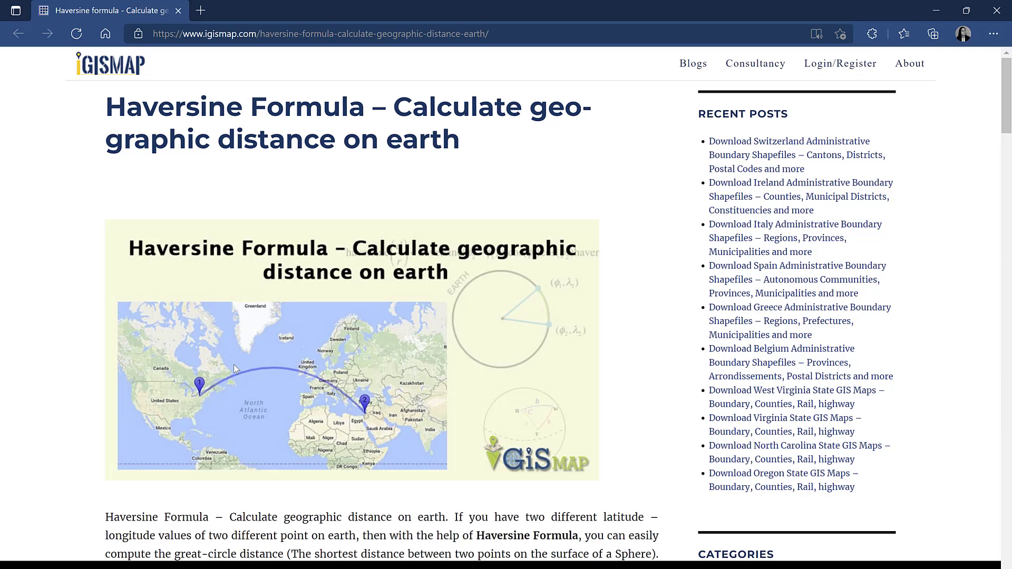
Read the Law of Haversine formula and its variable definitions on the igismap web page in the browser.
scroll(233, 370, down, 15)
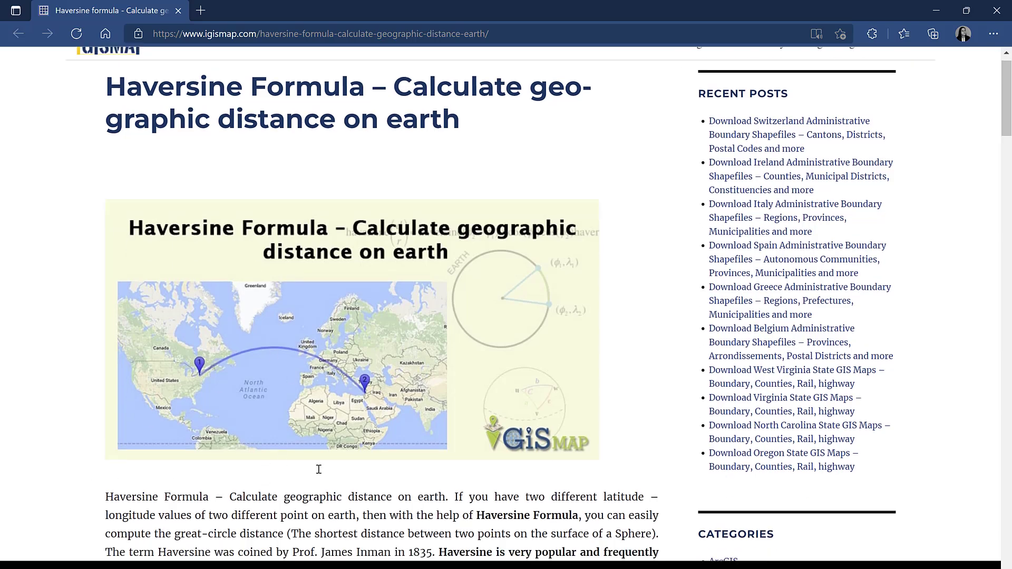
scroll(473, 454, down, 5)
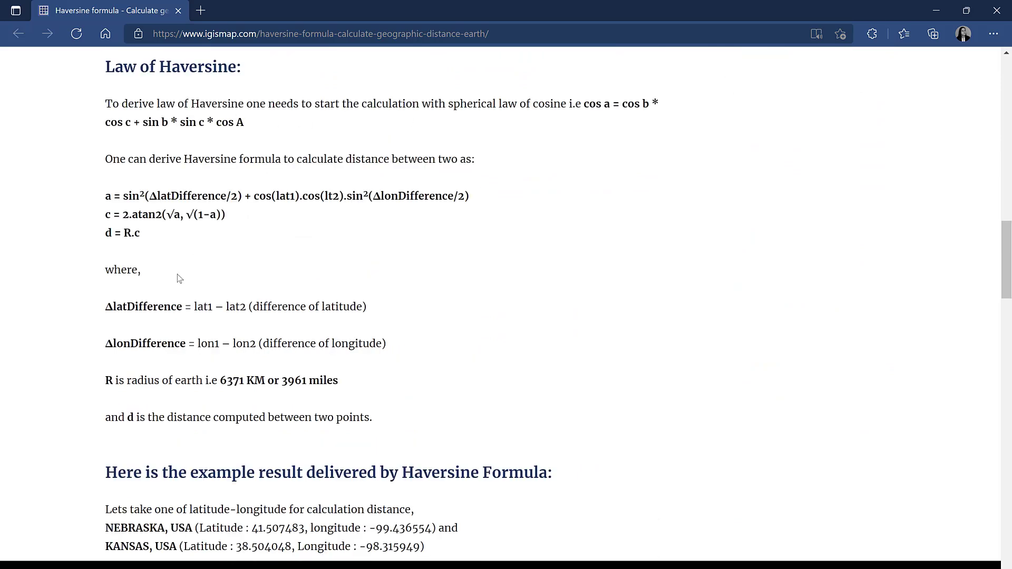
drag(106, 202, 424, 417)
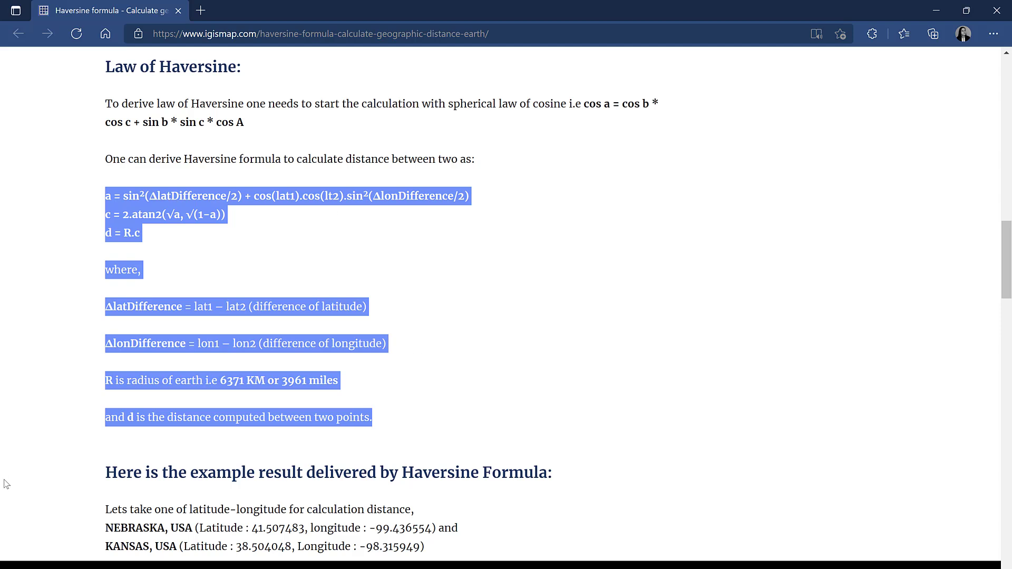
click(284, 264)
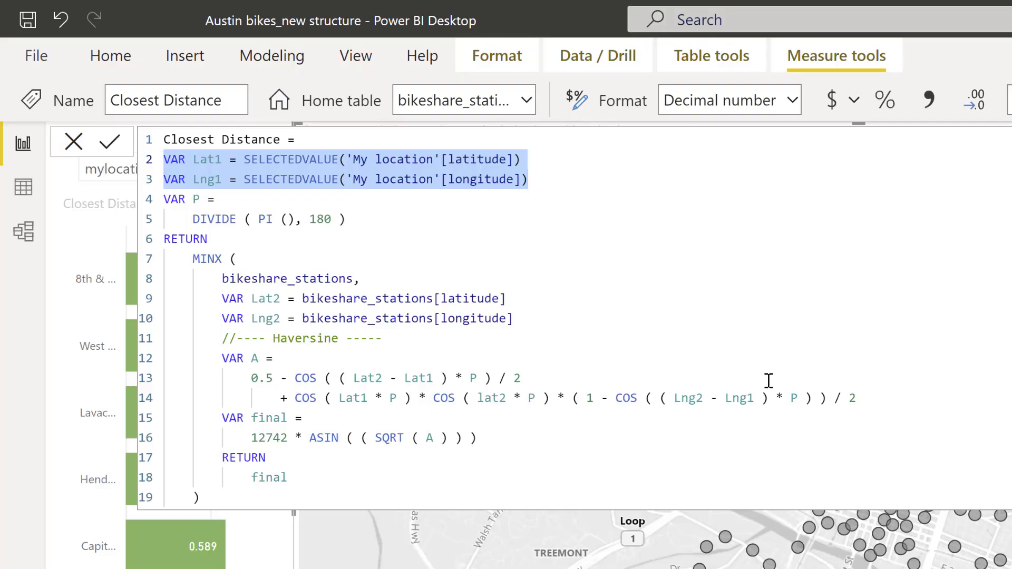
Back in Power BI Desktop, examine the Closest Distance measure: the selected location, station coordinates, PI conversion and Haversine calculation.
click(735, 255)
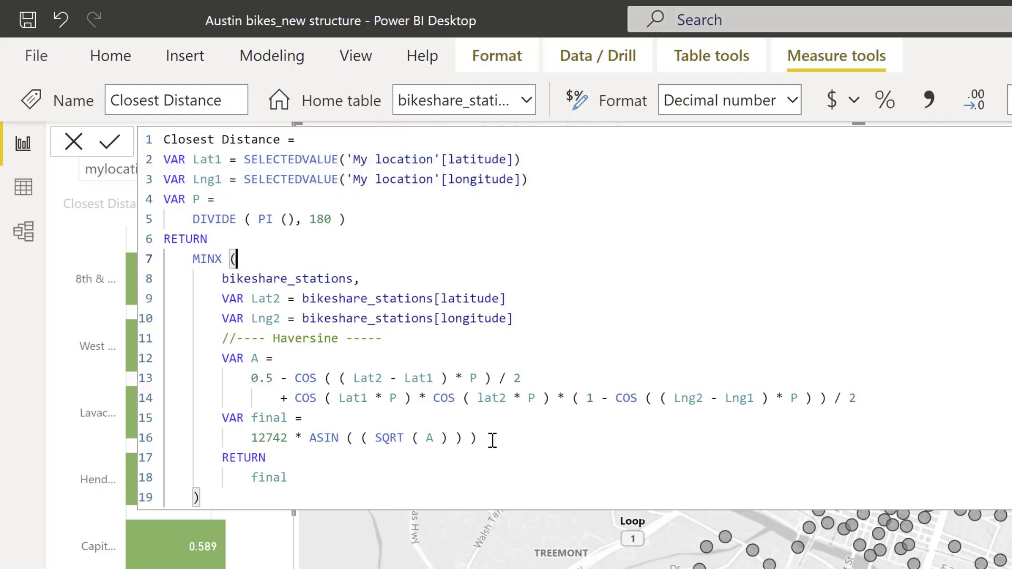
drag(487, 438, 202, 362)
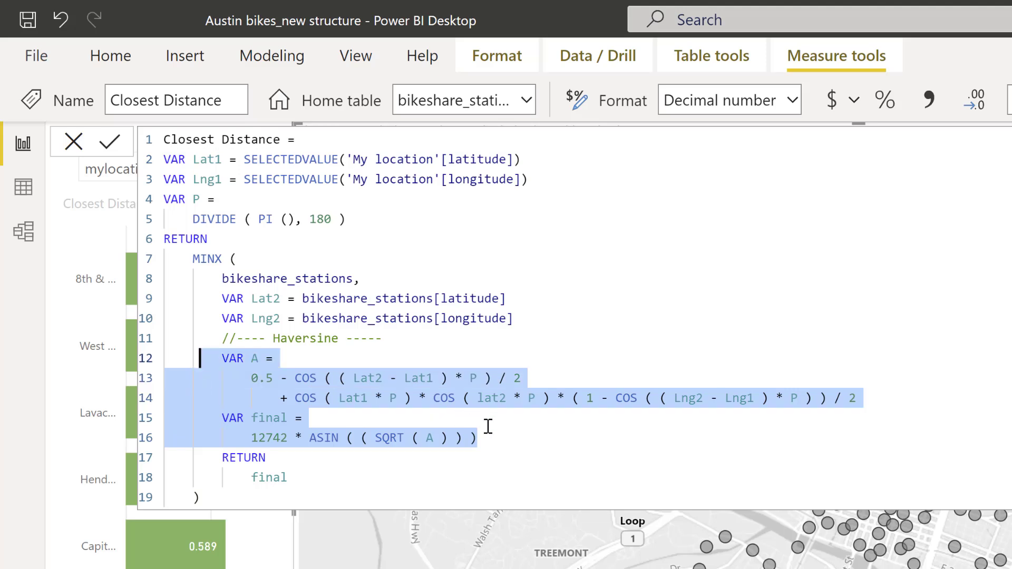
click(594, 192)
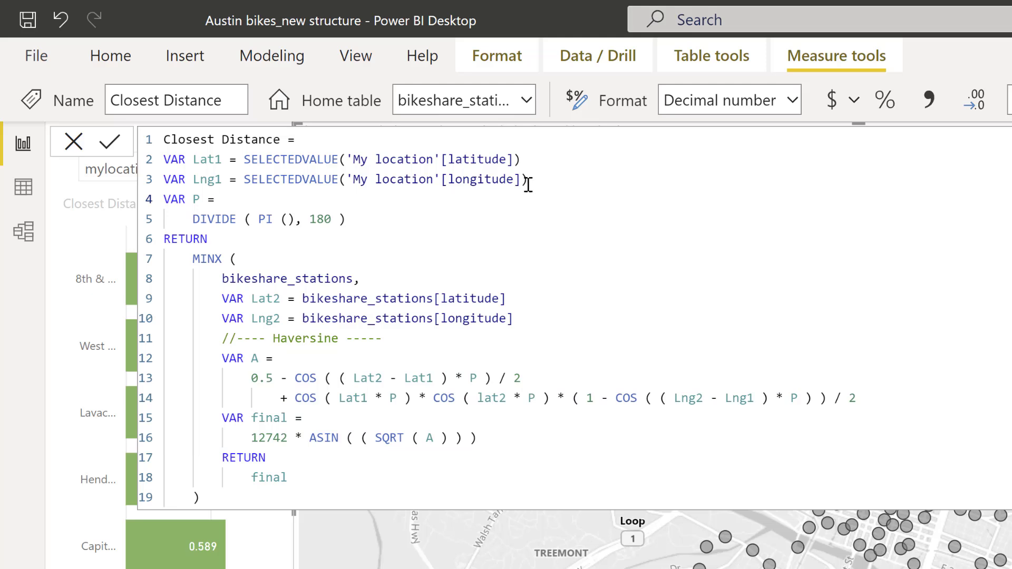
drag(535, 175, 164, 161)
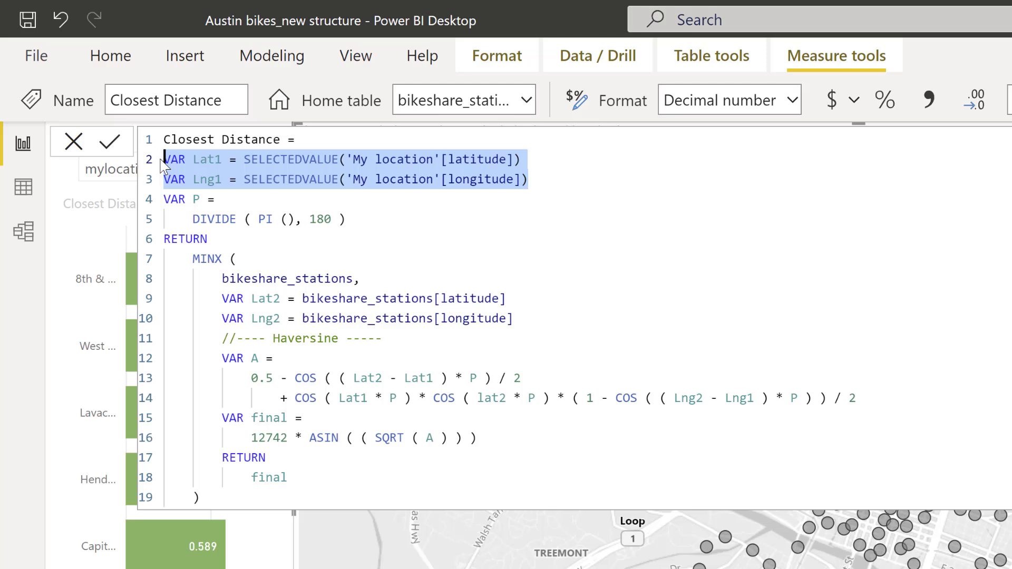
drag(568, 319, 174, 258)
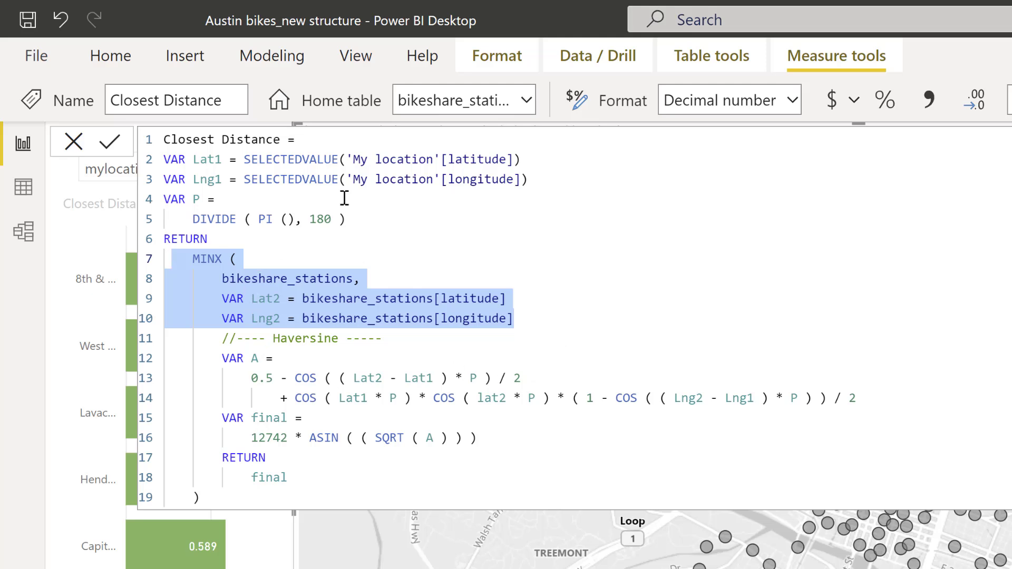
click(346, 220)
drag(346, 220, 163, 198)
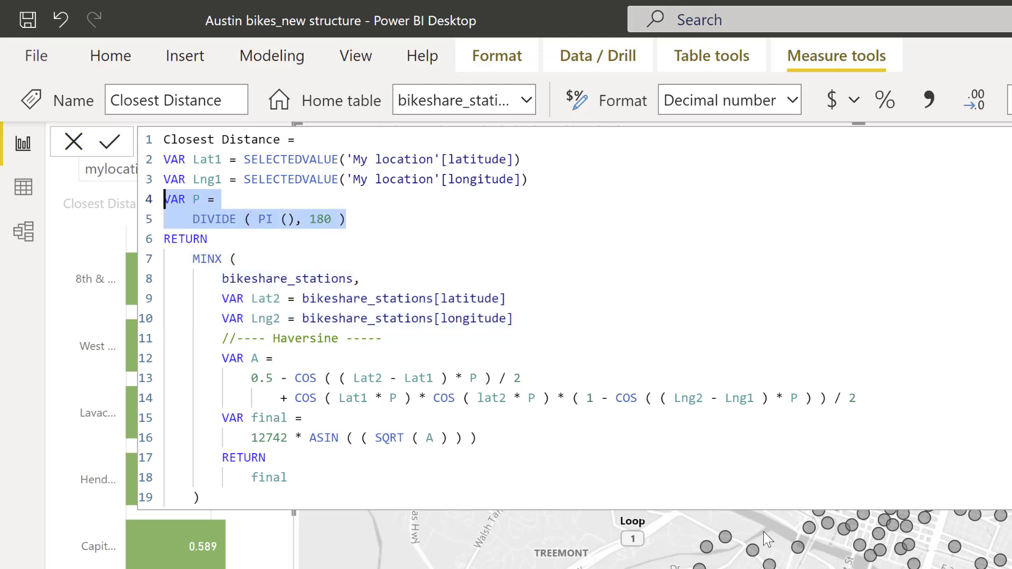
click(818, 465)
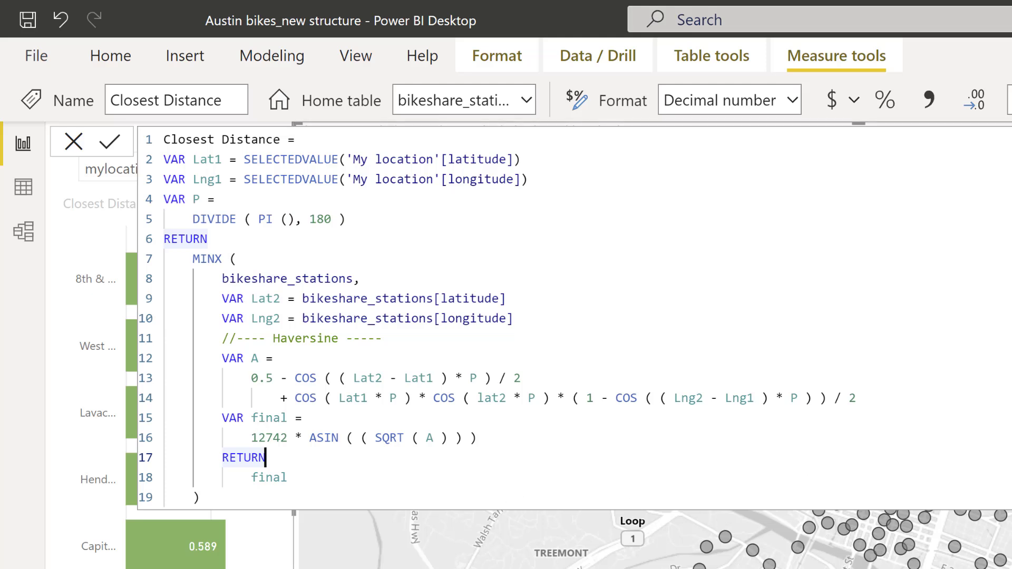
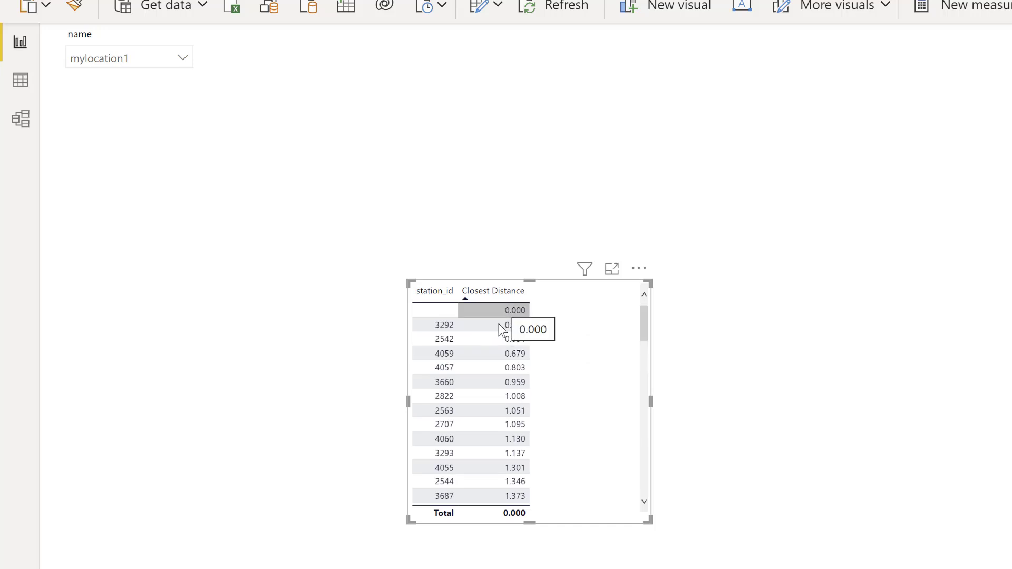
Enlarge the station distance table and add the Color station and my location measure to it.
drag(647, 520, 788, 553)
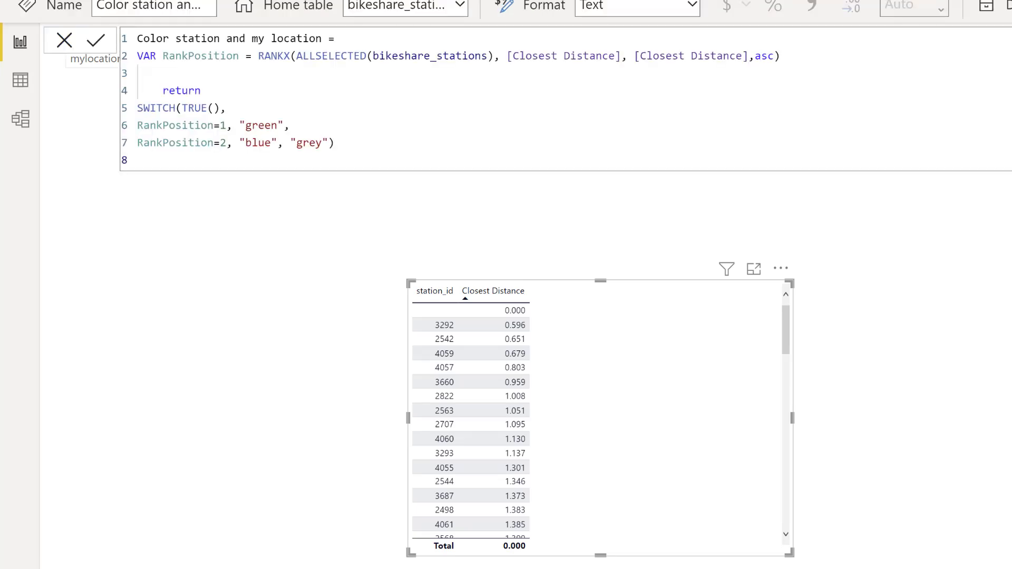
drag(644, 459, 654, 453)
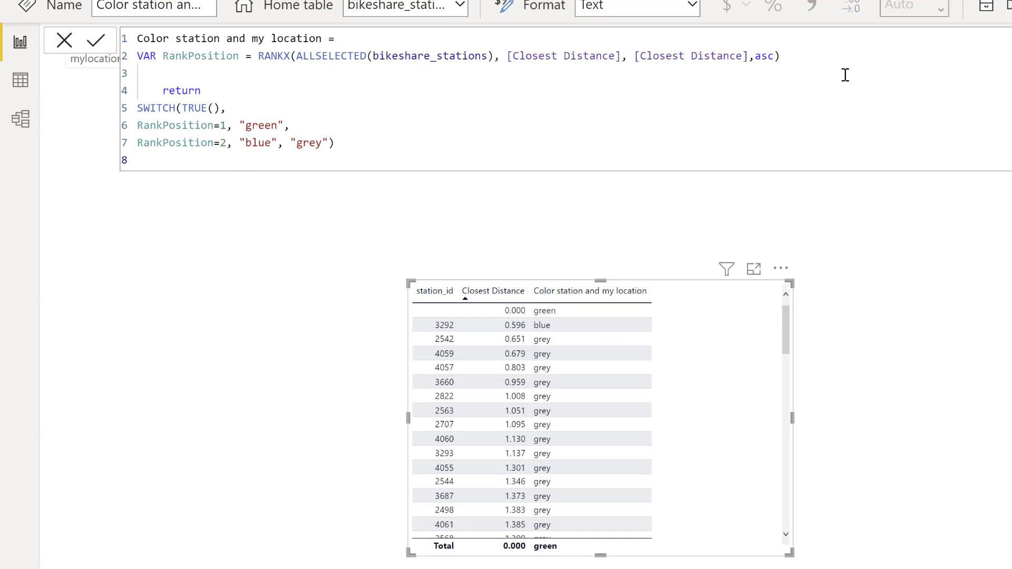
Change the blue condition in the Color station and my location measure to RankPosition<5 and show the map page.
drag(781, 56, 84, 58)
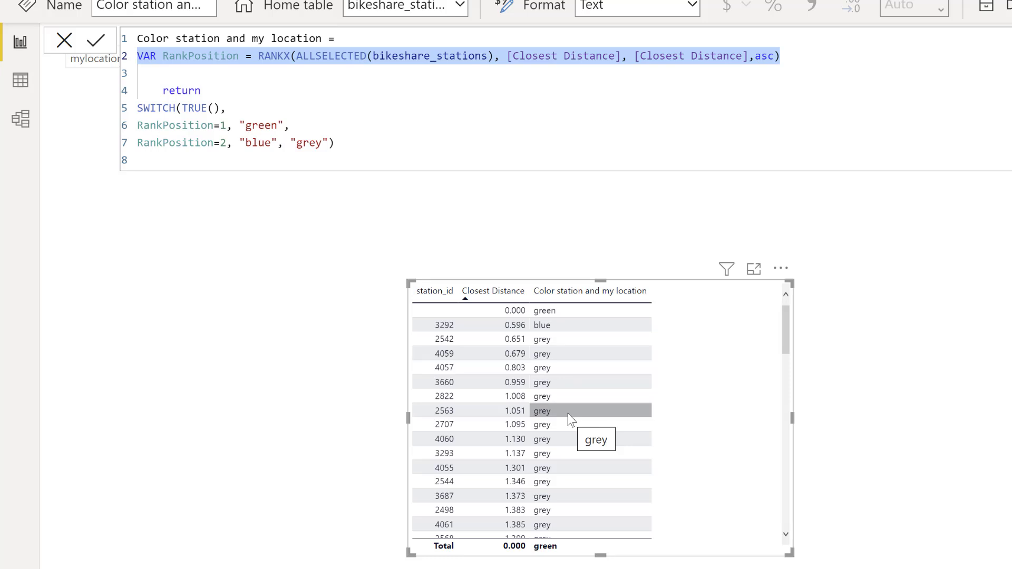
click(220, 143)
key(BackSpace)
key(Delete)
text(<5)
key(Return)
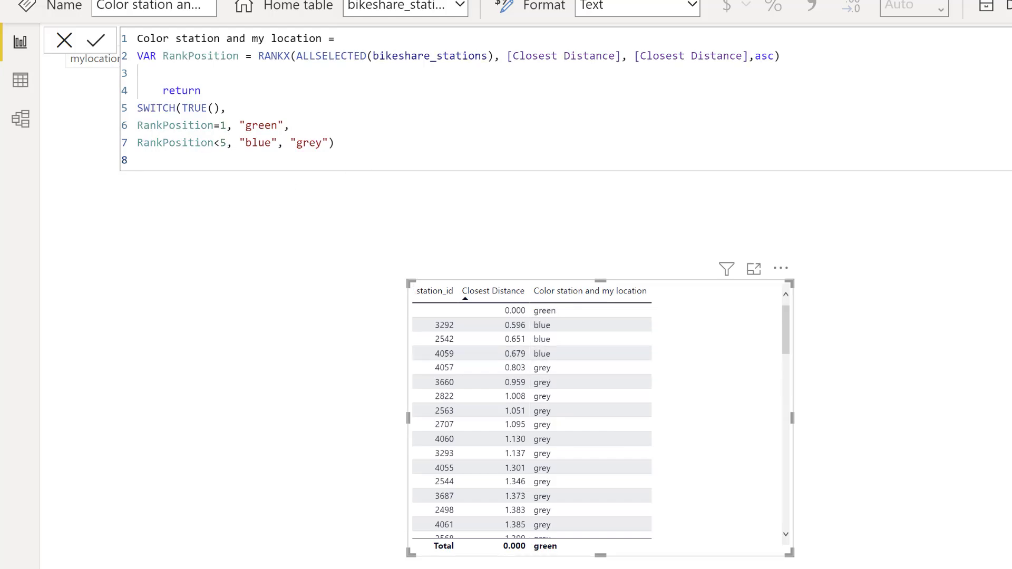
key(ctrl+Page_Down)
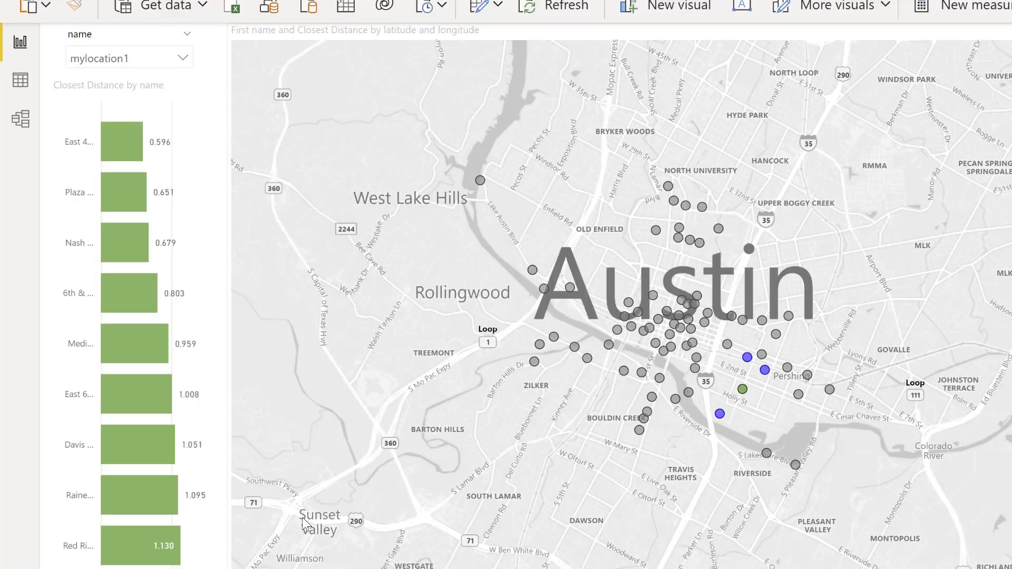